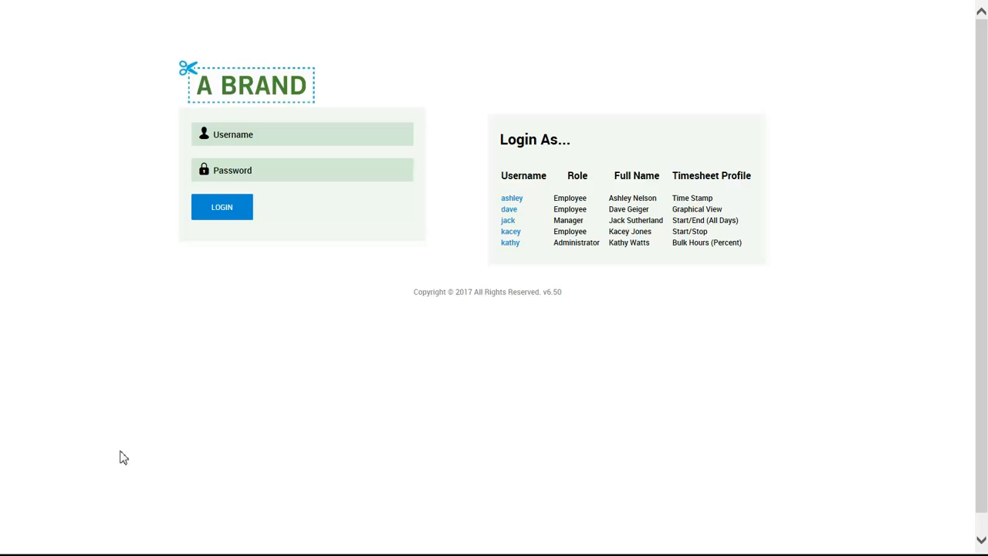
# - Log in with the administrator demo username and its password to reach My Dashboard
pyautogui.click(510, 242)
pyautogui.click(324, 173)
pyautogui.write('••••••')
pyautogui.press('Return')
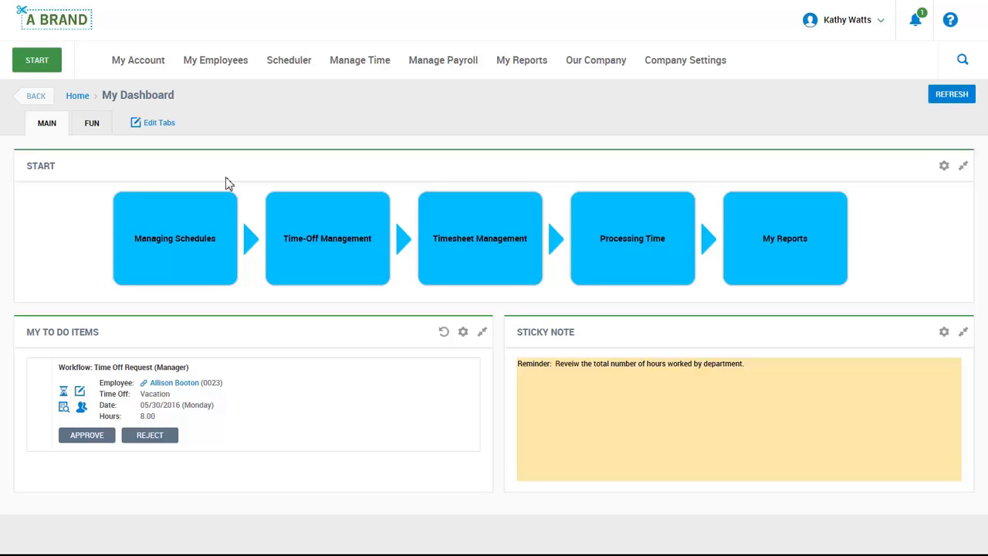
pyautogui.moveTo(233, 209)
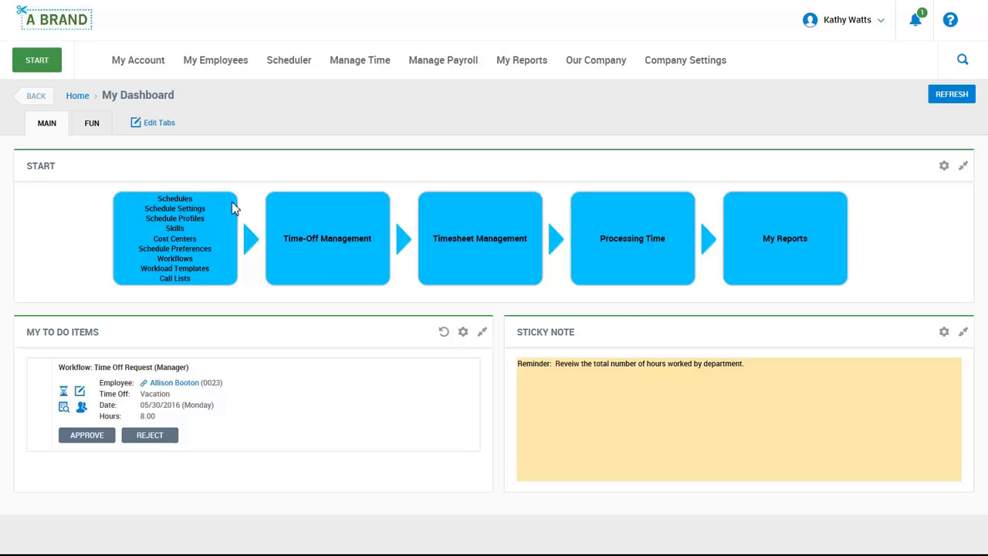
# - Open Schedules from the Managing Schedules tile to list the 2017 schedules
pyautogui.click(184, 200)
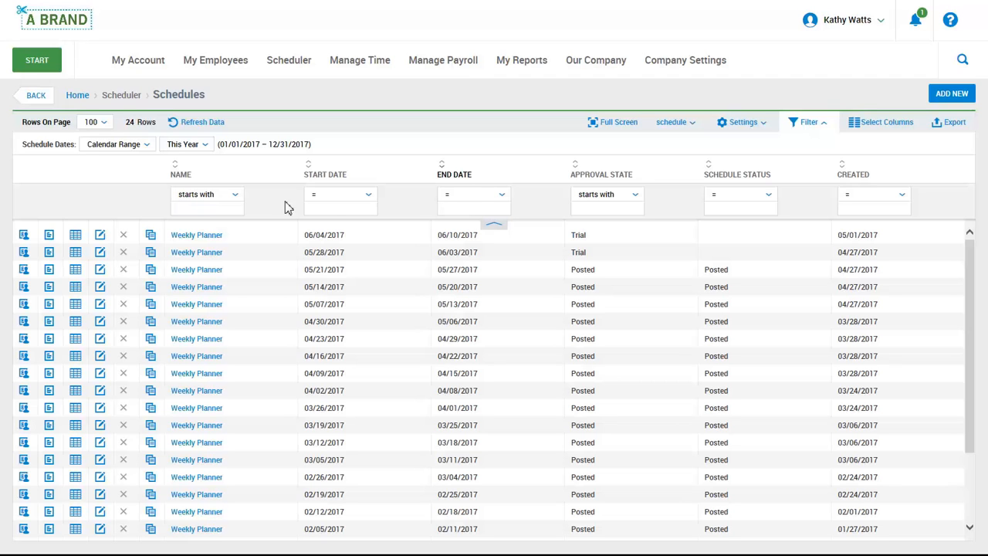
# - Add and save a new Weekly Planner schedule starting 06/11/2017
pyautogui.click(937, 95)
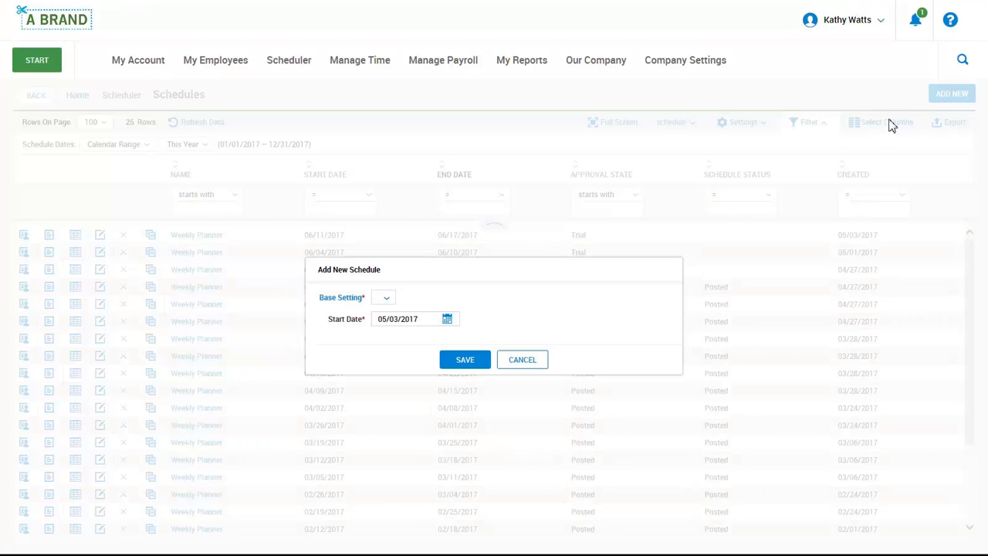
pyautogui.click(386, 301)
pyautogui.click(408, 344)
pyautogui.click(447, 320)
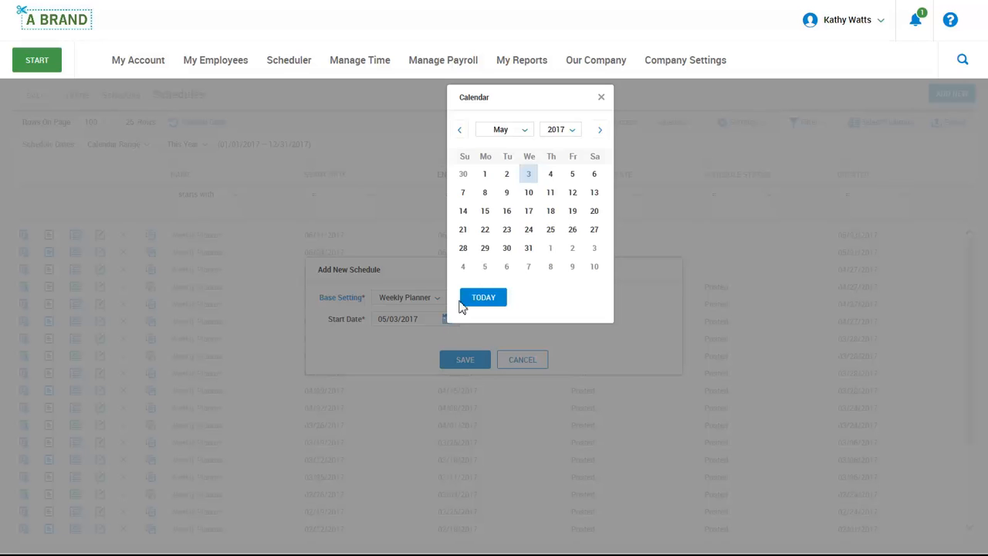
pyautogui.click(601, 131)
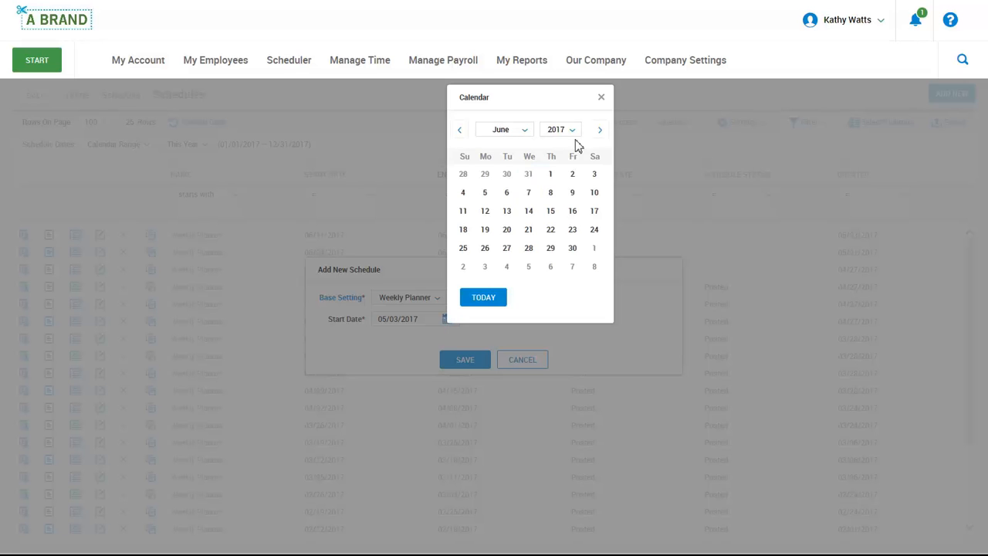
pyautogui.click(464, 210)
pyautogui.click(463, 357)
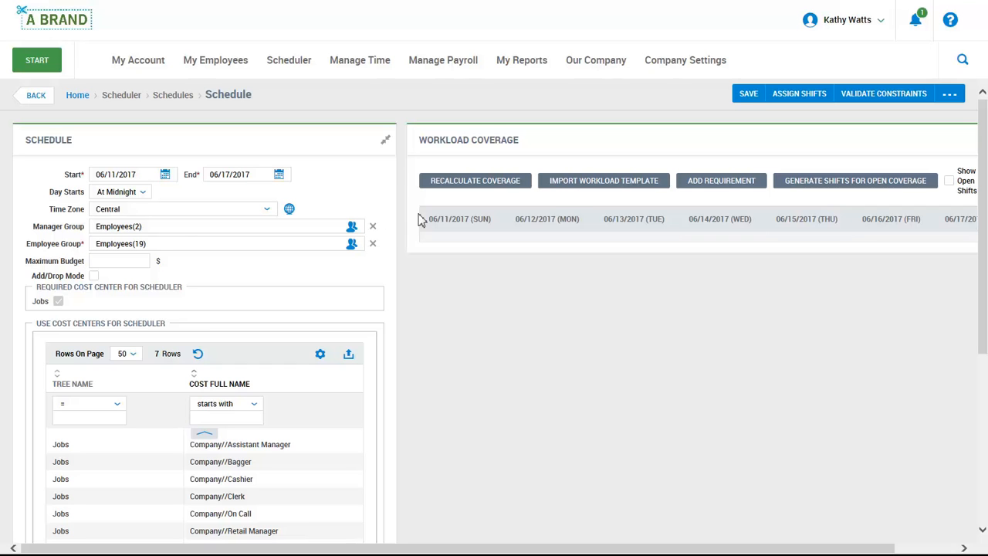
# - Import the Grocery Store Schedule workload template and generate shifts for its open coverage
pyautogui.click(558, 184)
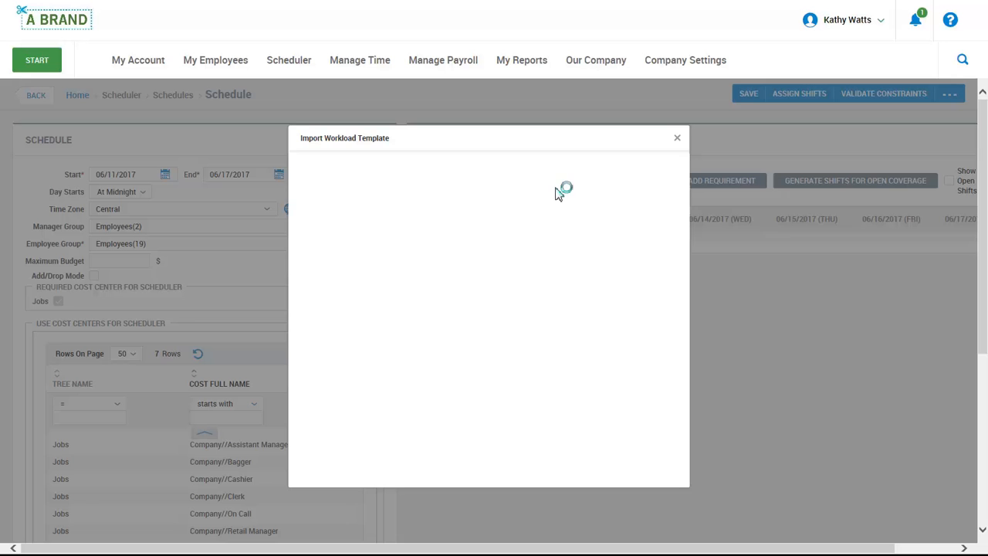
pyautogui.click(313, 285)
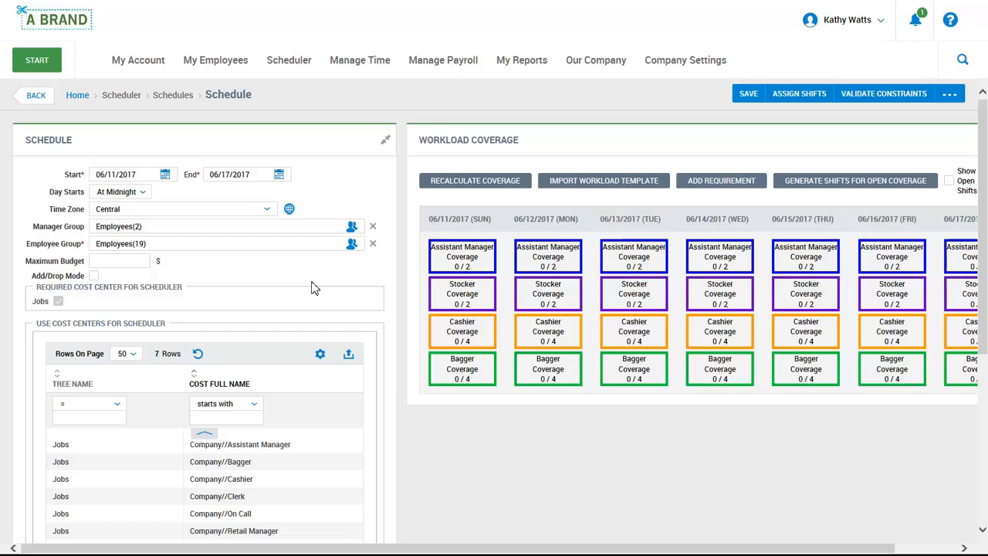
pyautogui.click(839, 181)
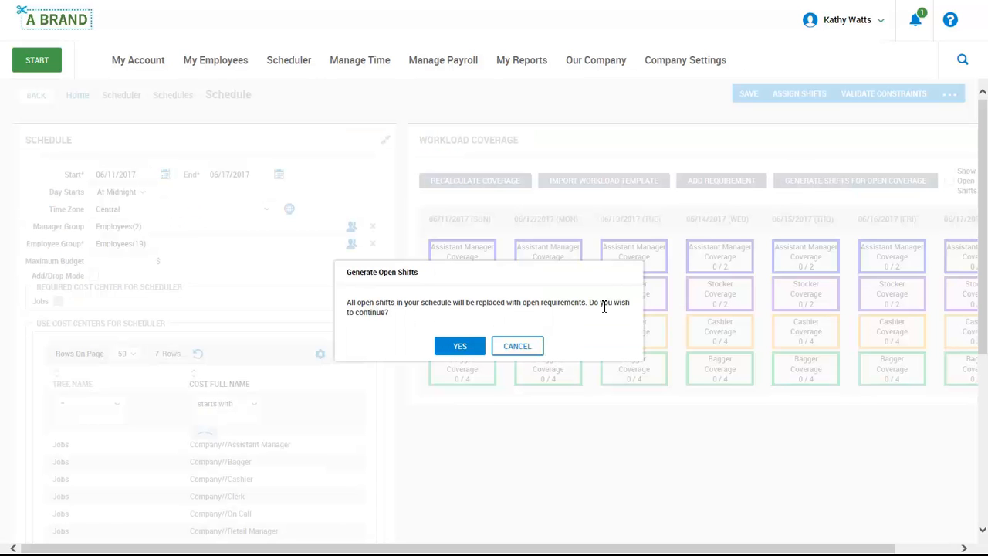
pyautogui.click(459, 345)
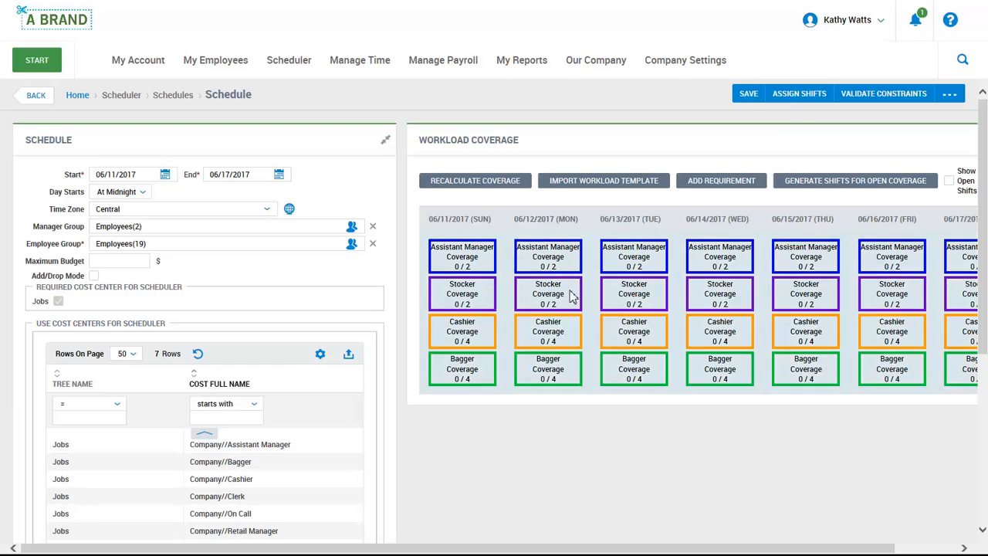
# - Run Assign Shifts so employees fill the open shifts automatically
pyautogui.click(795, 99)
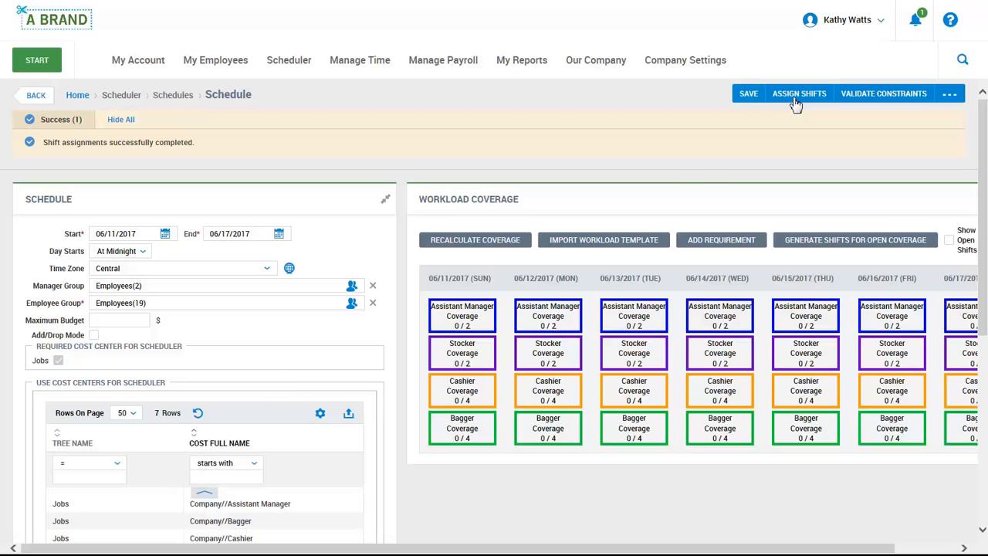
pyautogui.click(949, 94)
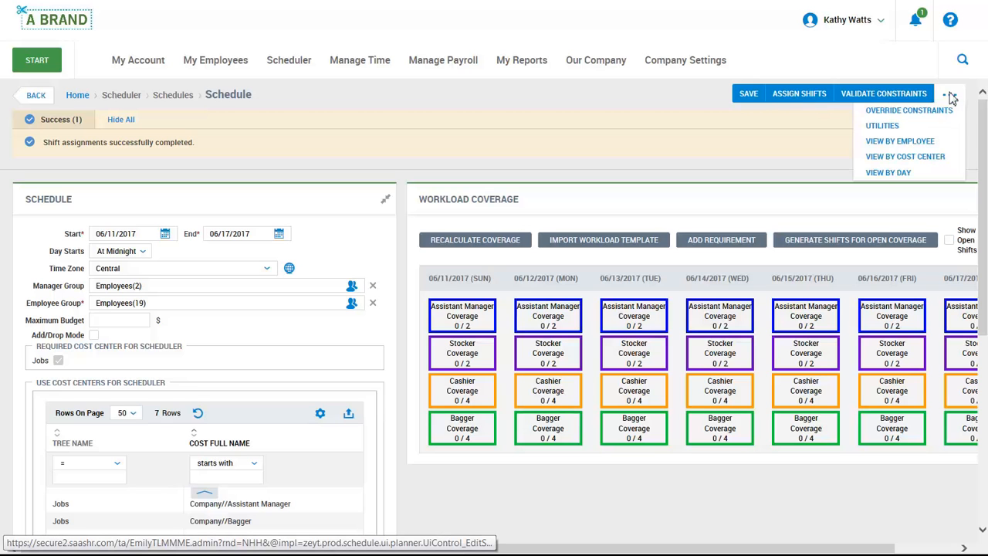
# - Switch the schedule to View by Employee, then to View by Cost Center
pyautogui.click(942, 143)
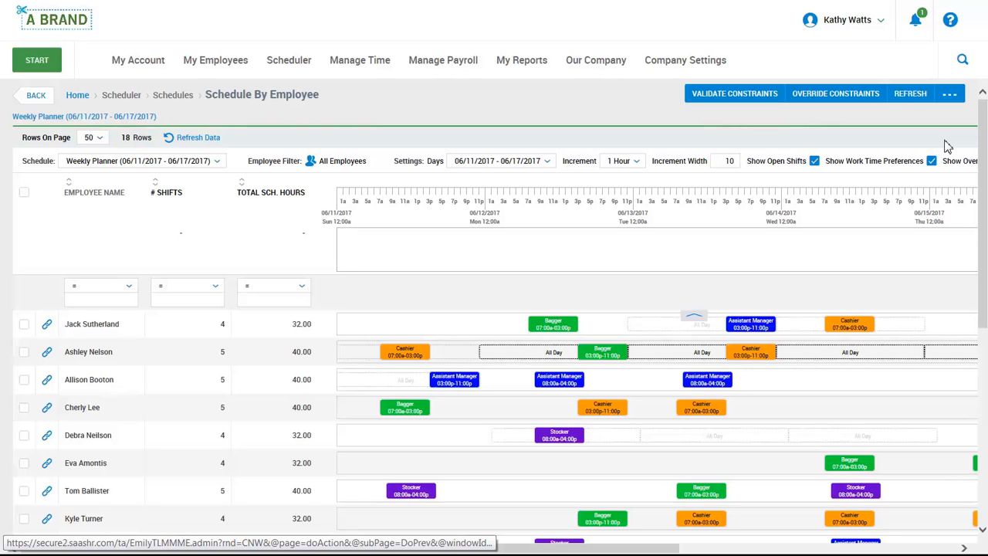
pyautogui.click(949, 94)
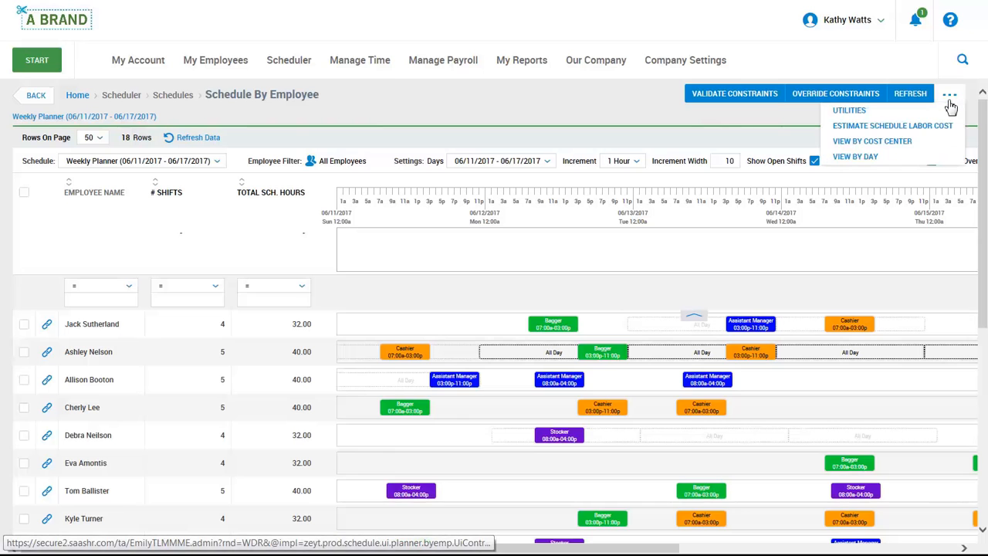
pyautogui.click(930, 146)
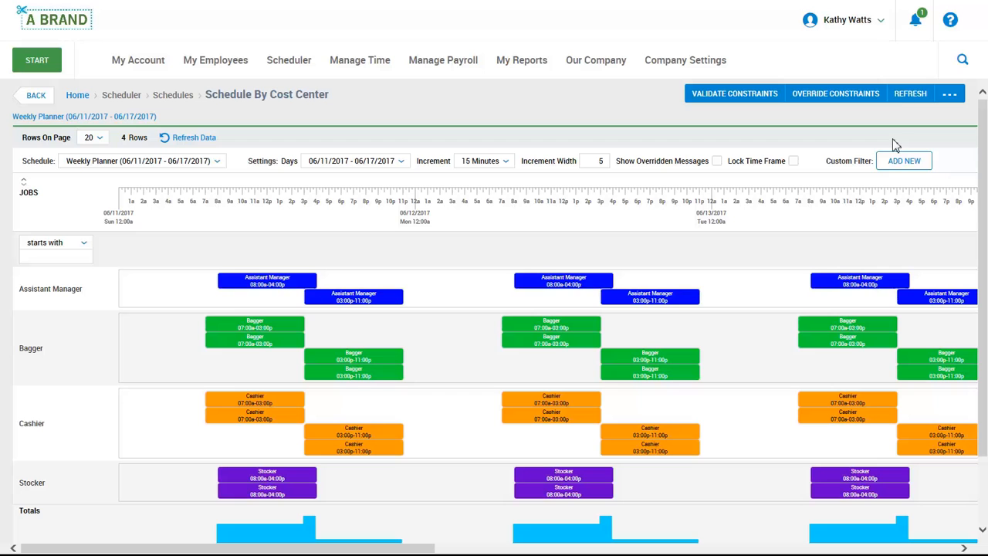
pyautogui.click(949, 94)
# - Switch to View by Day and collapse the rows into colour-coded job blocks
pyautogui.click(921, 142)
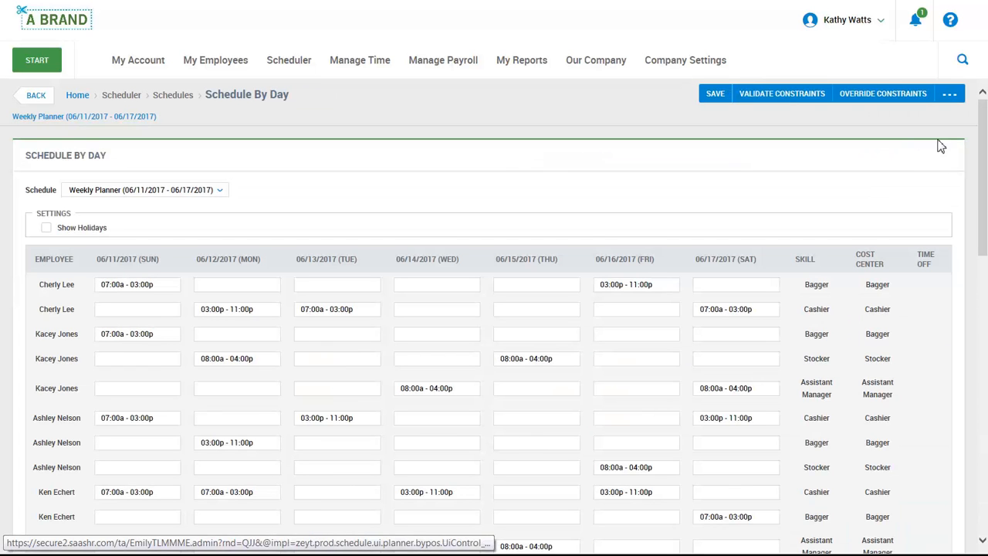
pyautogui.click(949, 94)
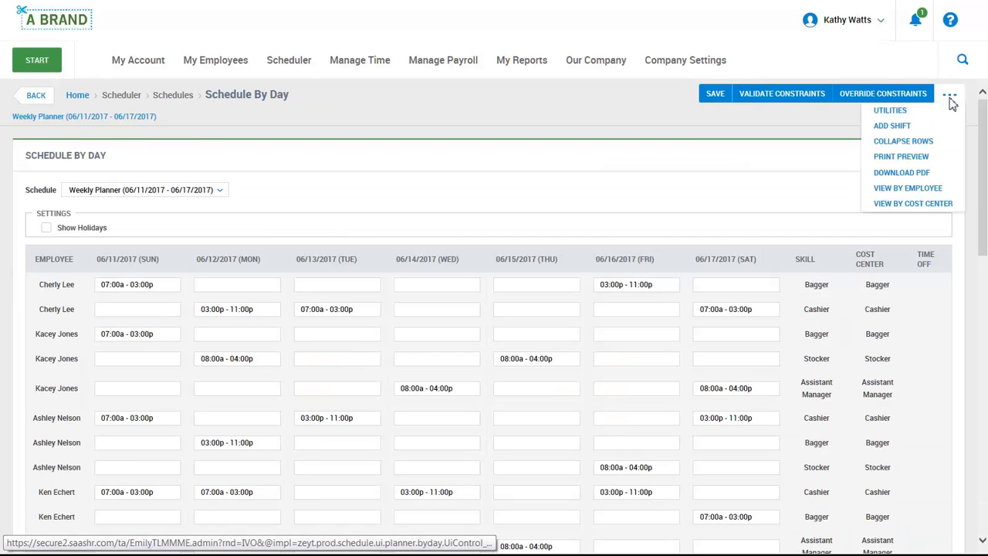
pyautogui.click(936, 144)
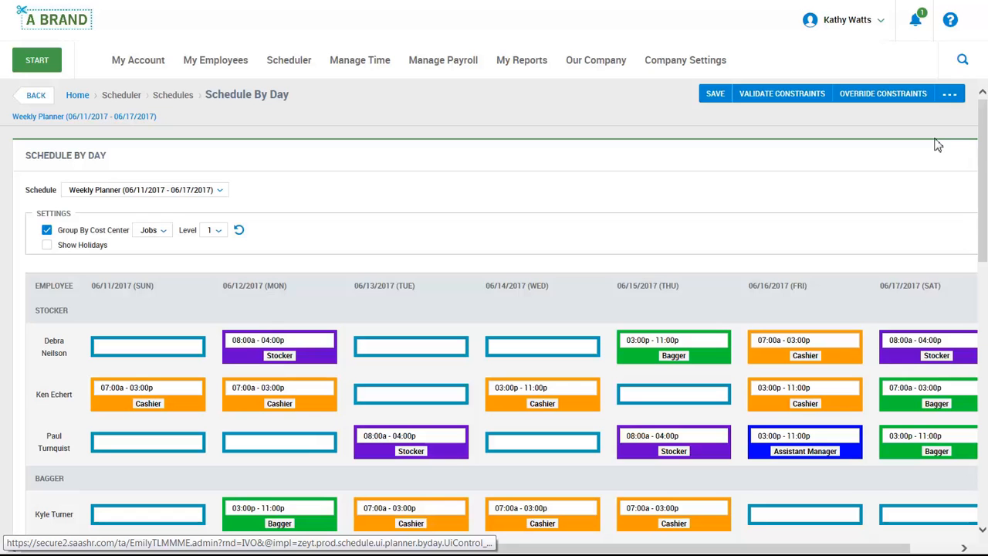
pyautogui.click(950, 94)
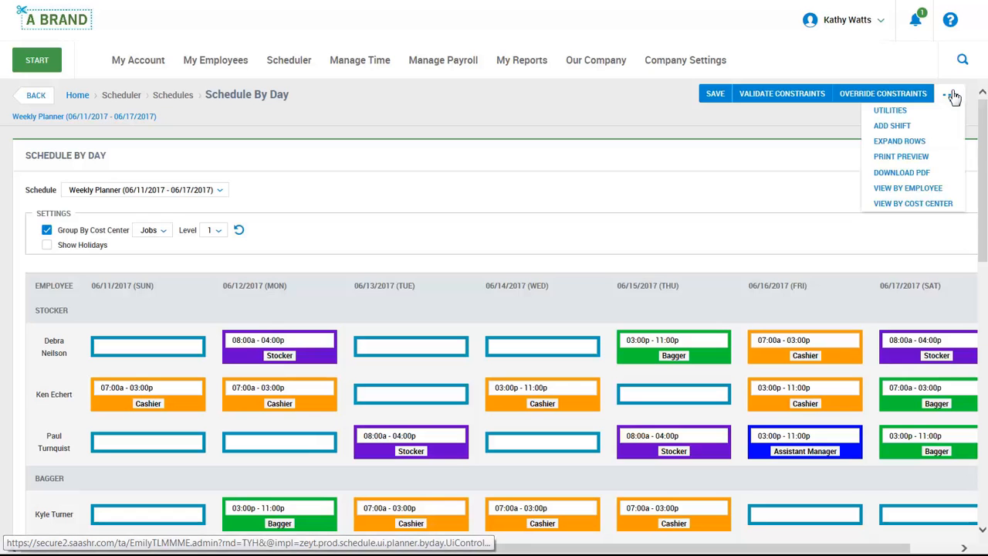
pyautogui.click(929, 157)
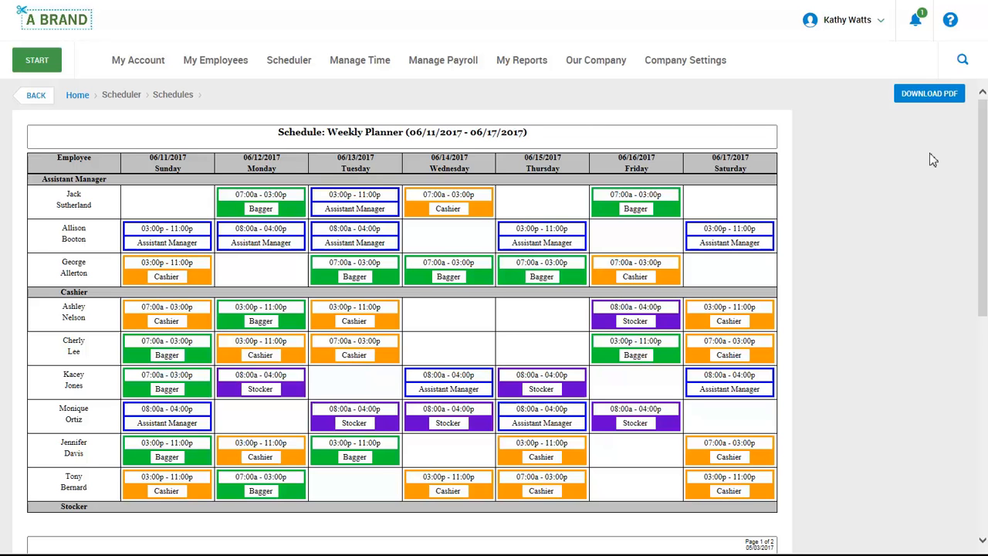
pyautogui.click(21, 100)
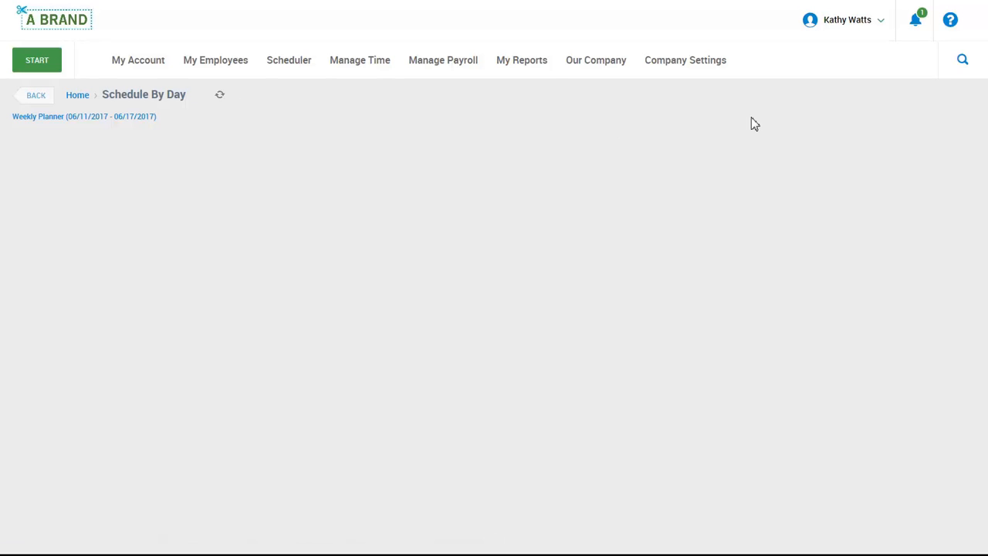
pyautogui.click(954, 95)
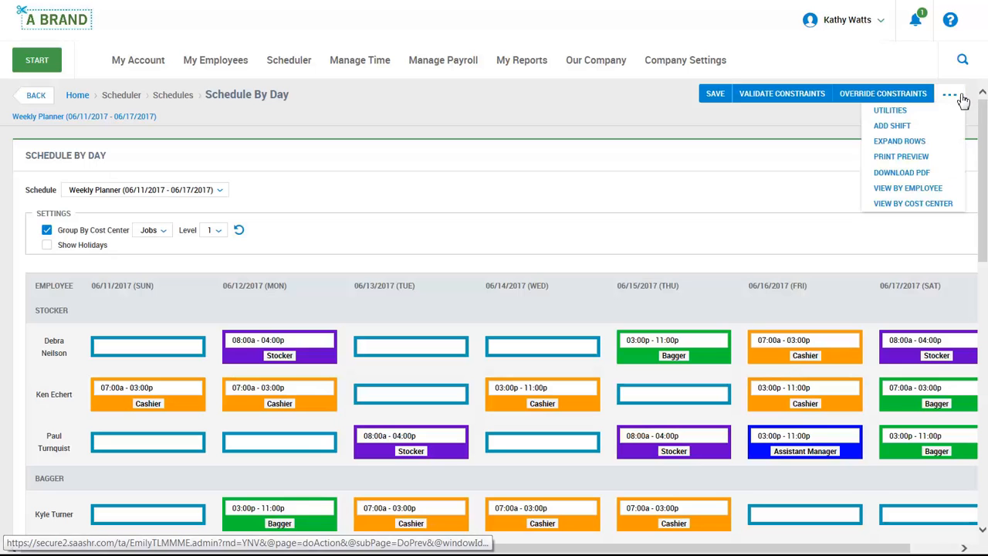
# - Return to View by Employee in full screen and add a shift at Wed 06/14 10:00a
pyautogui.click(954, 189)
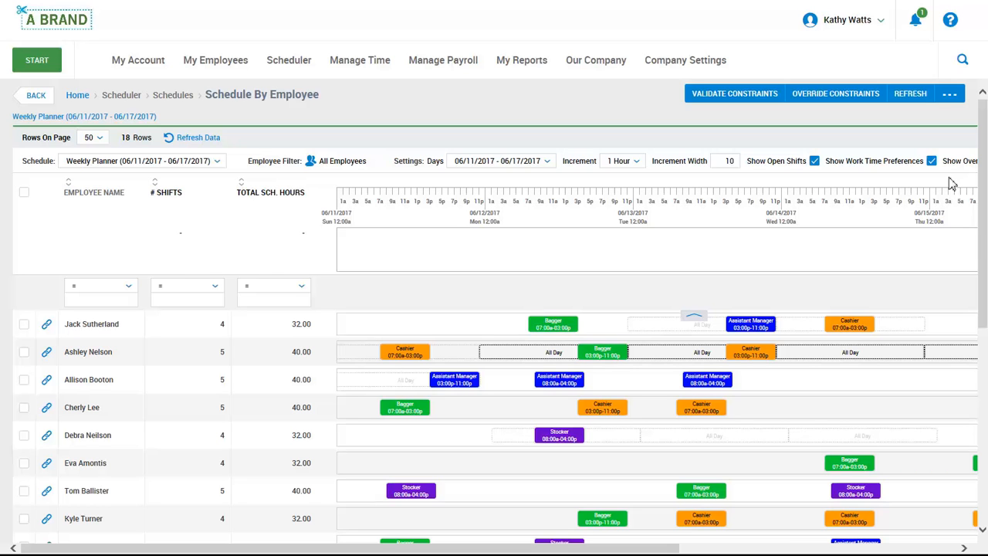
pyautogui.moveTo(680, 550); pyautogui.dragTo(860, 279)
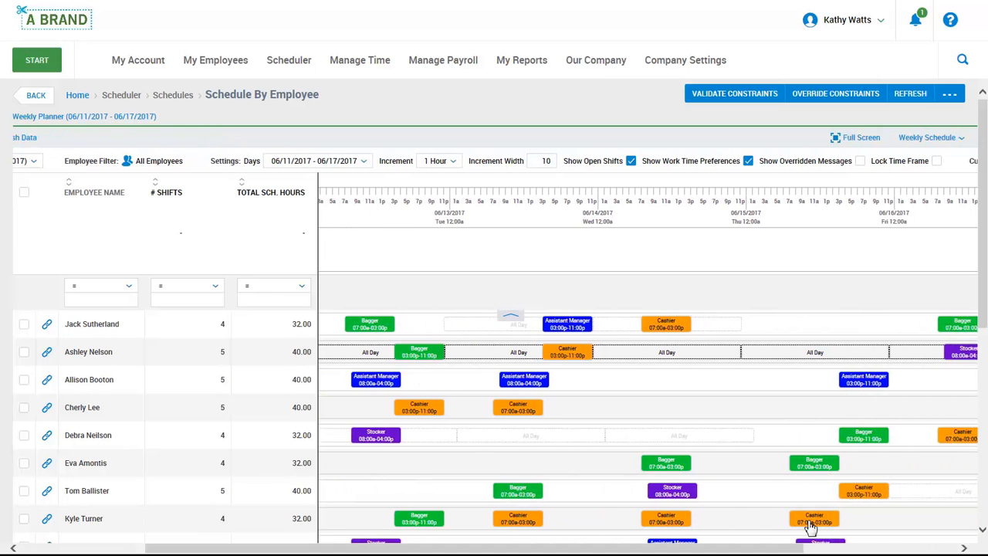
pyautogui.click(857, 138)
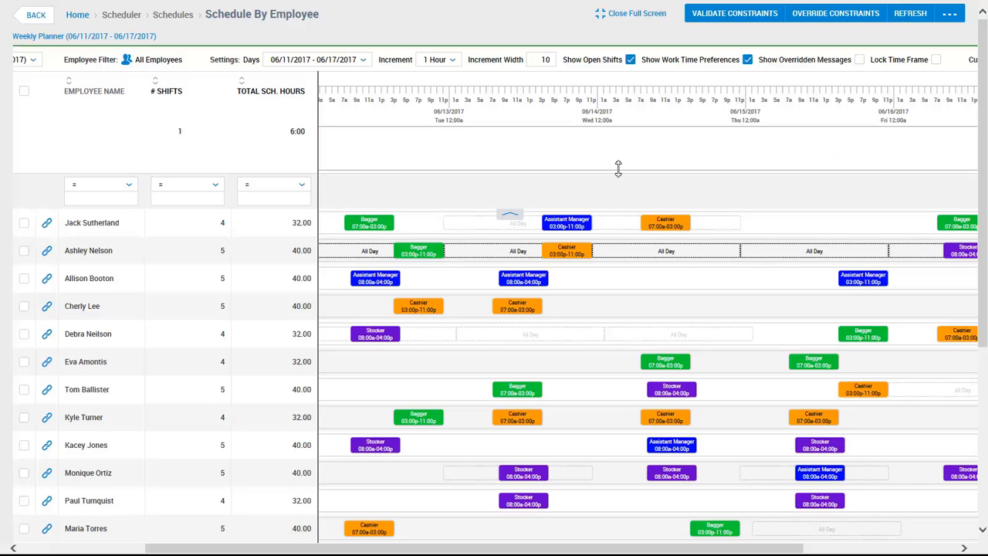
pyautogui.doubleClick(666, 157)
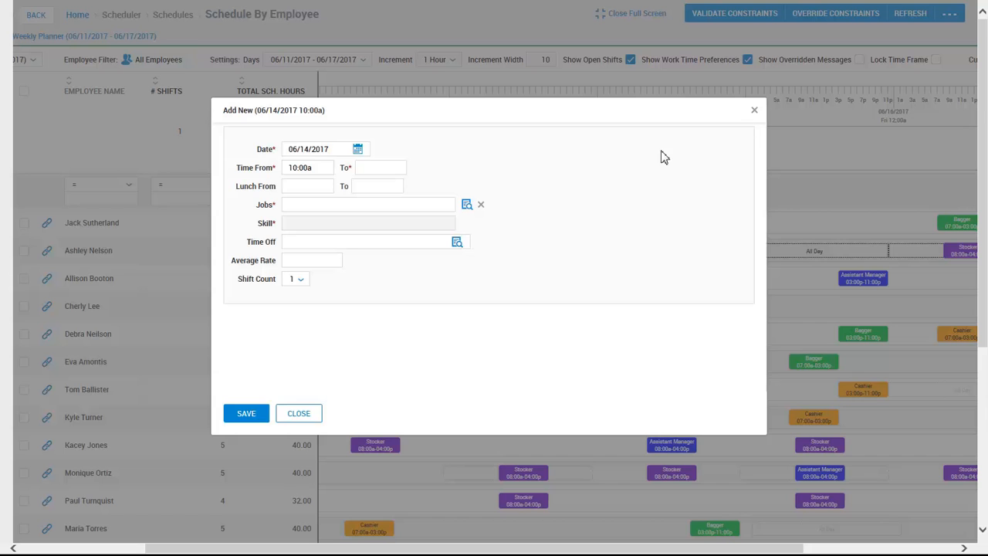
# - Save the new shift ending at 5p with job Cashier and skill Cashier
pyautogui.click(390, 168)
pyautogui.write('5p')
pyautogui.click(467, 205)
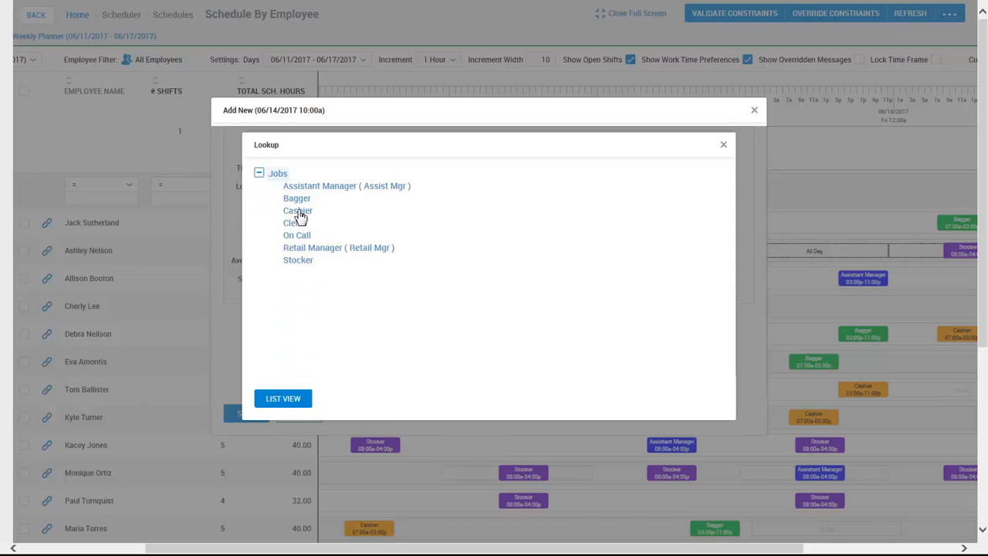
pyautogui.click(297, 211)
pyautogui.click(458, 227)
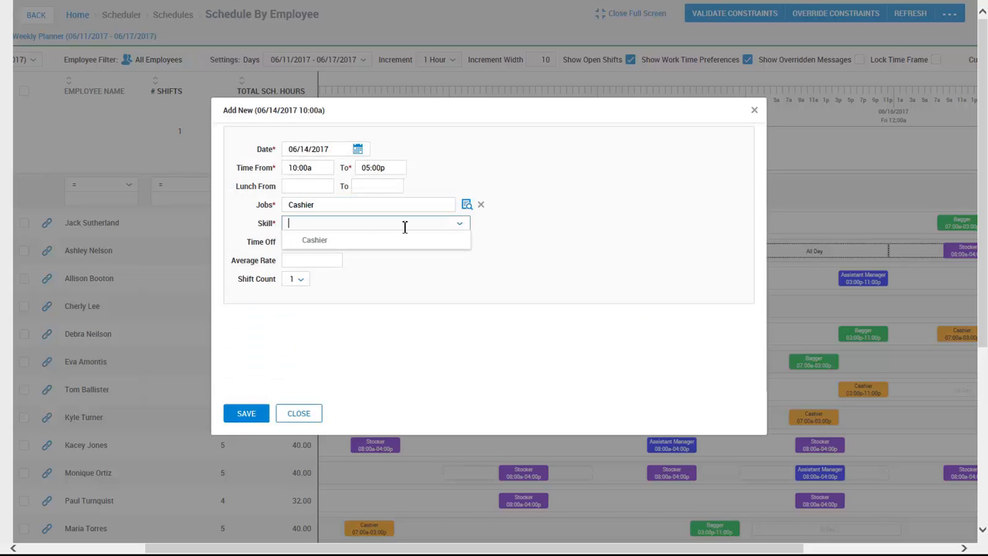
pyautogui.click(348, 242)
pyautogui.click(247, 416)
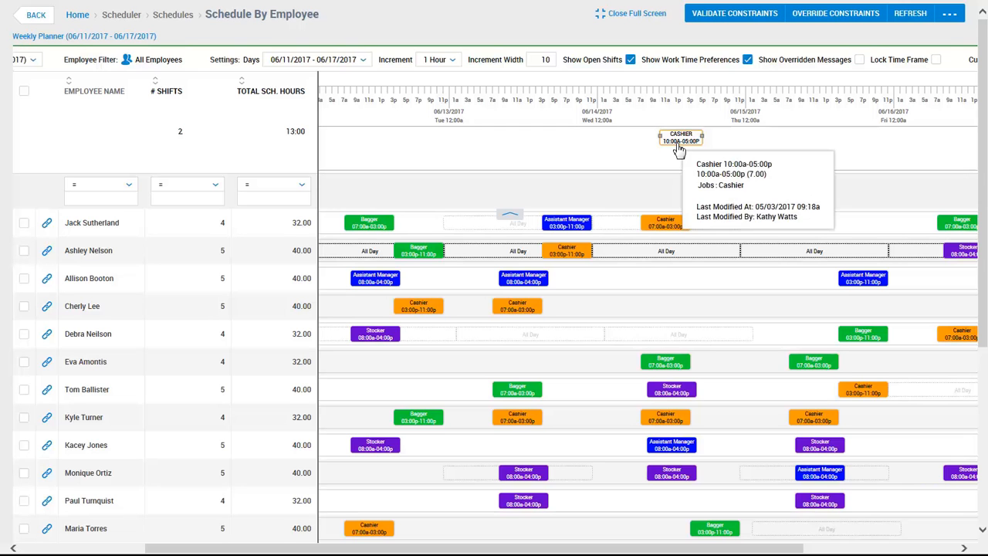
# - Choose Edit Shift from the open 10:00a–05:00p Cashier shift's Actions menu
pyautogui.click(676, 147)
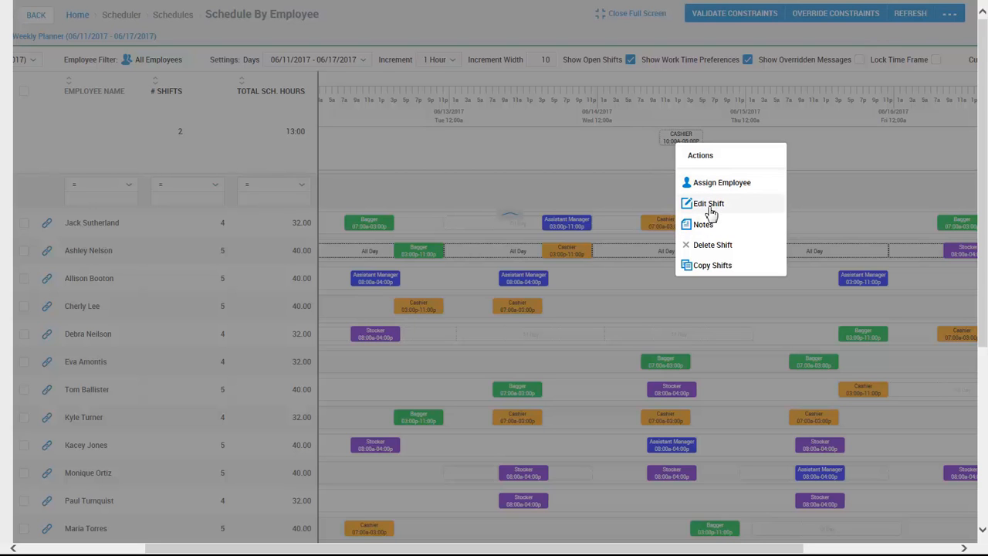
pyautogui.click(710, 204)
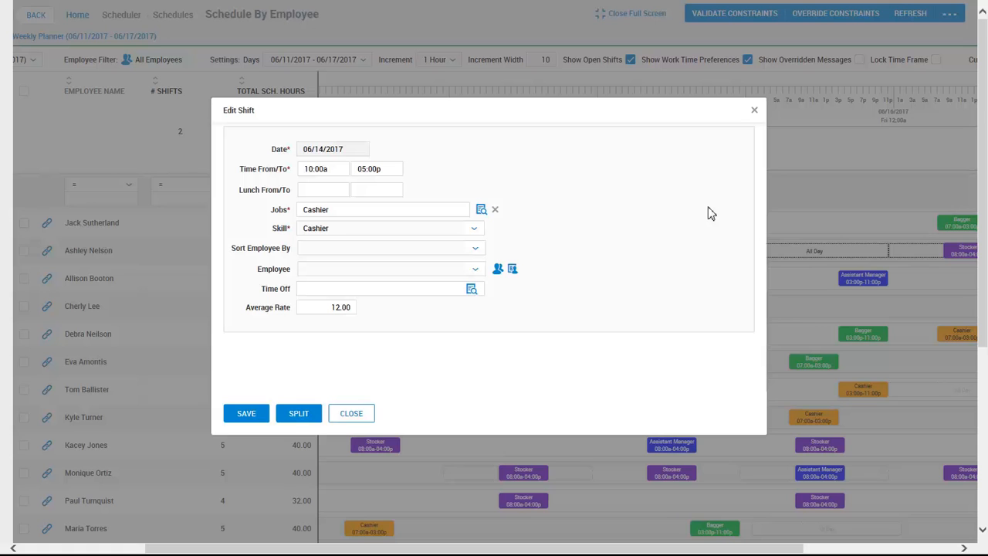
# - Sort employees by Seniority Hire Date and assign the first listed employee to the 06/14 Cashier shift
pyautogui.click(476, 252)
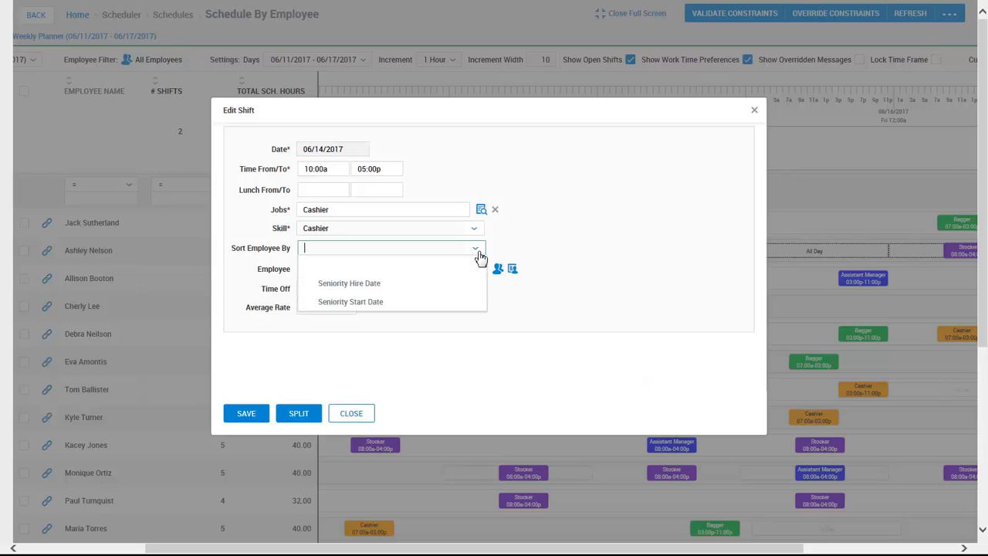
pyautogui.click(448, 284)
pyautogui.click(479, 272)
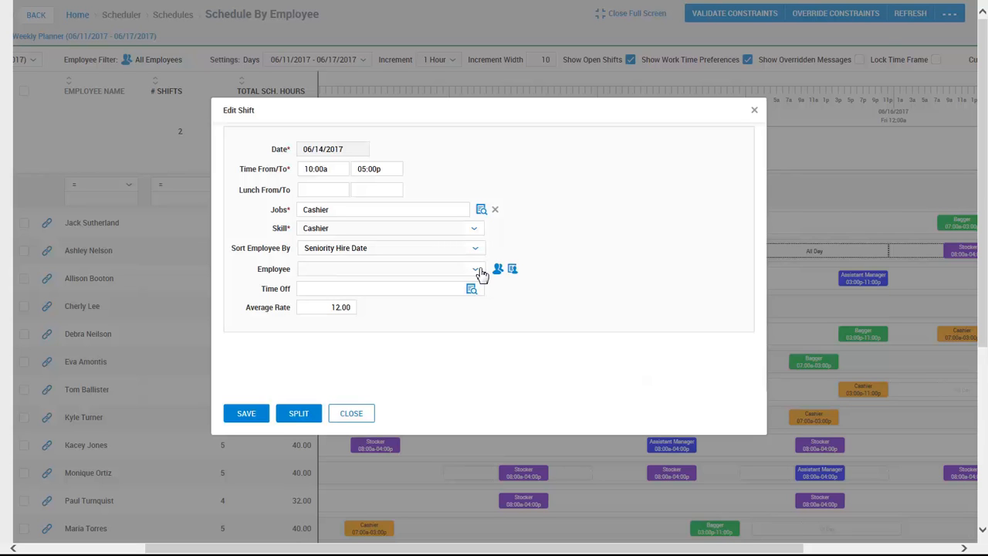
pyautogui.click(480, 272)
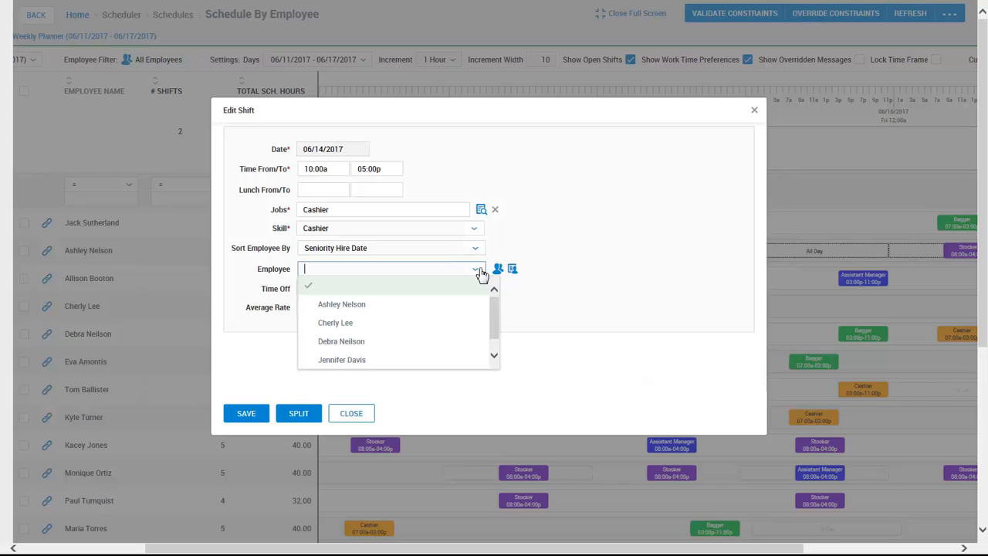
pyautogui.click(473, 306)
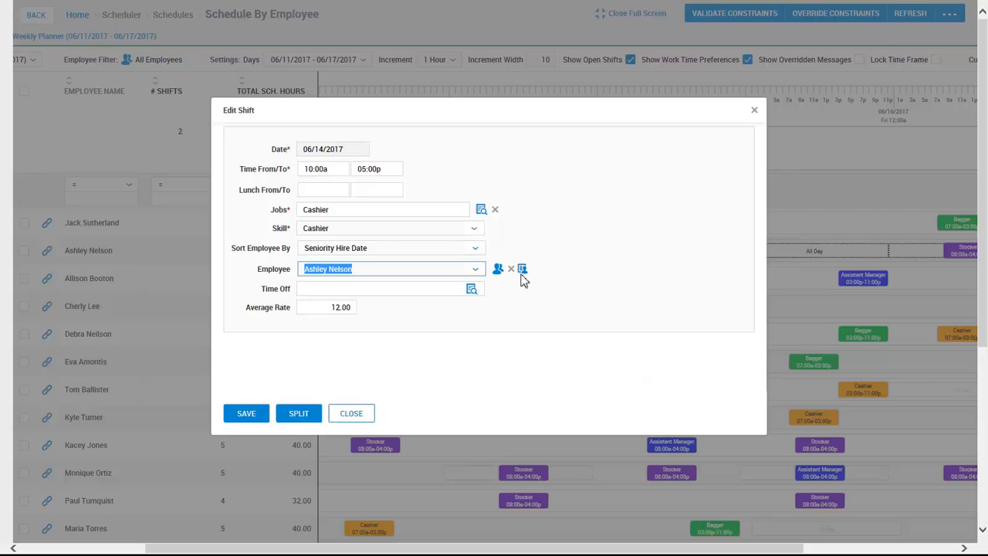
# - Review the Qualification Summary of violating employees, then save the shift assignment
pyautogui.click(523, 270)
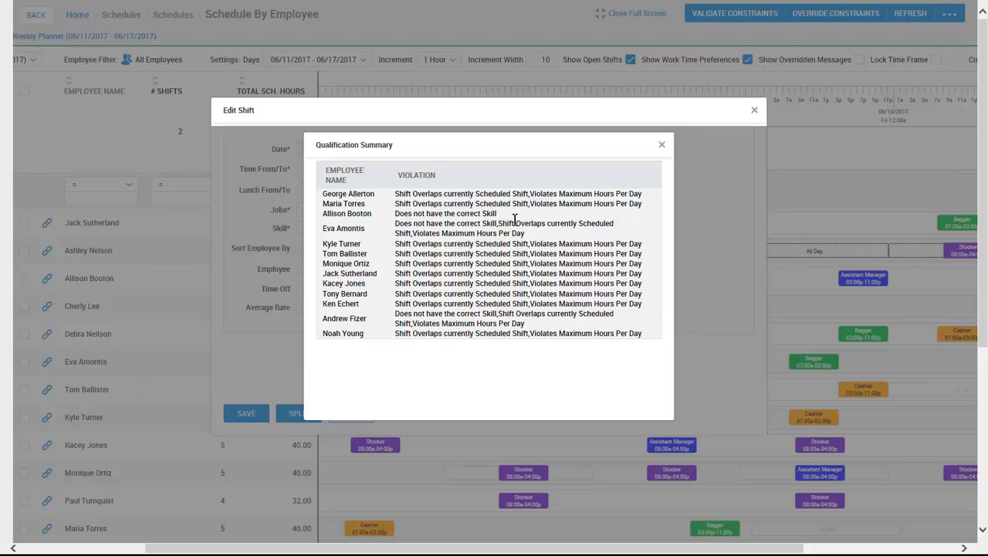
pyautogui.click(661, 146)
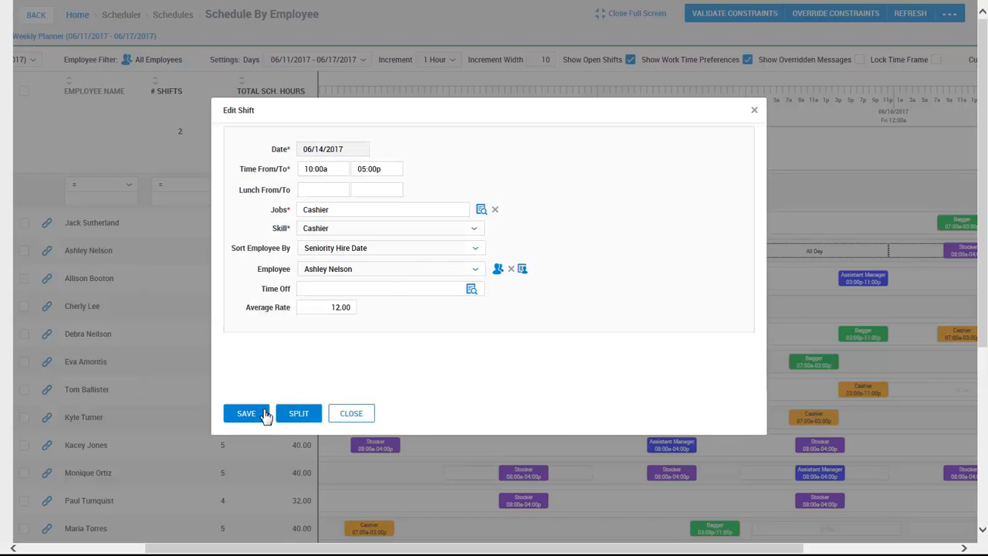
pyautogui.click(265, 415)
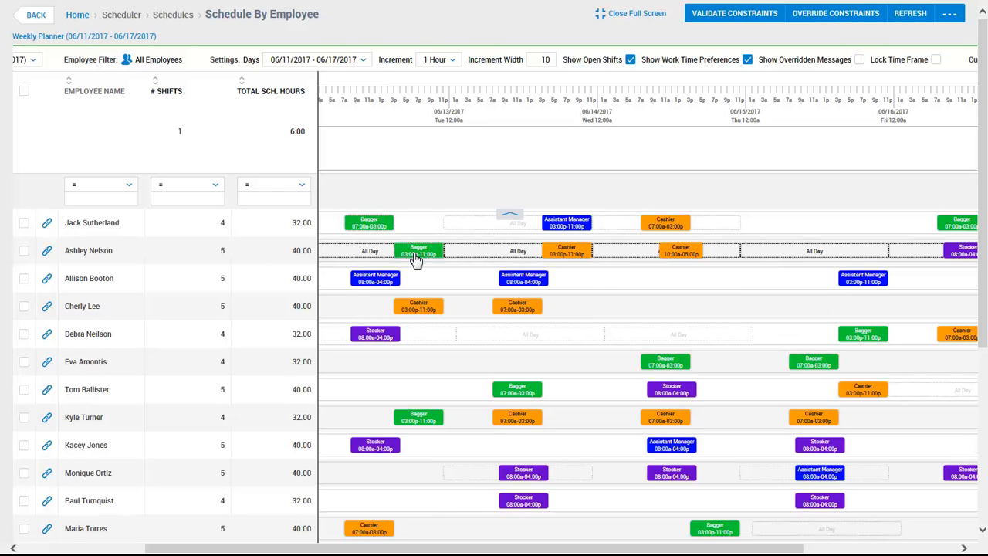
# - Use Swap Selected Shifts on the two Bagger shifts to exchange the 07:00a–03:00p and 03:00p–11:00p times
pyautogui.rightClick(416, 255)
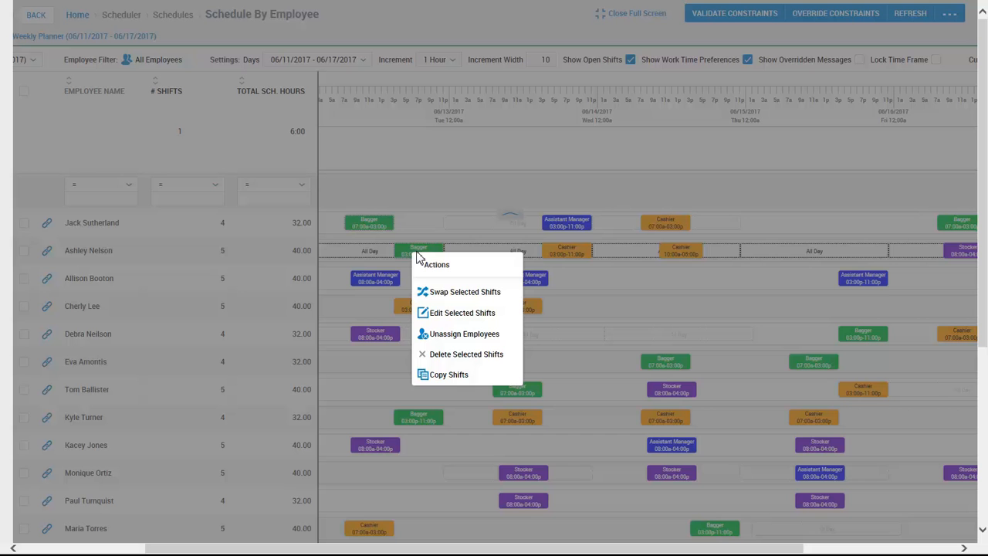
pyautogui.click(444, 293)
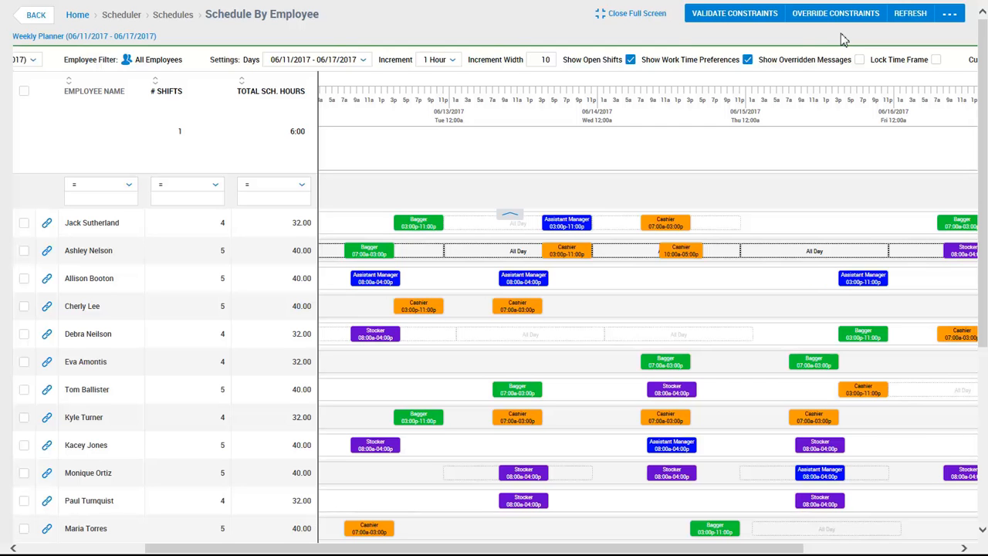
# - Select all employees, run Estimate Schedule Labor Cost, and close the Pay Estimation after reviewing it
pyautogui.click(25, 92)
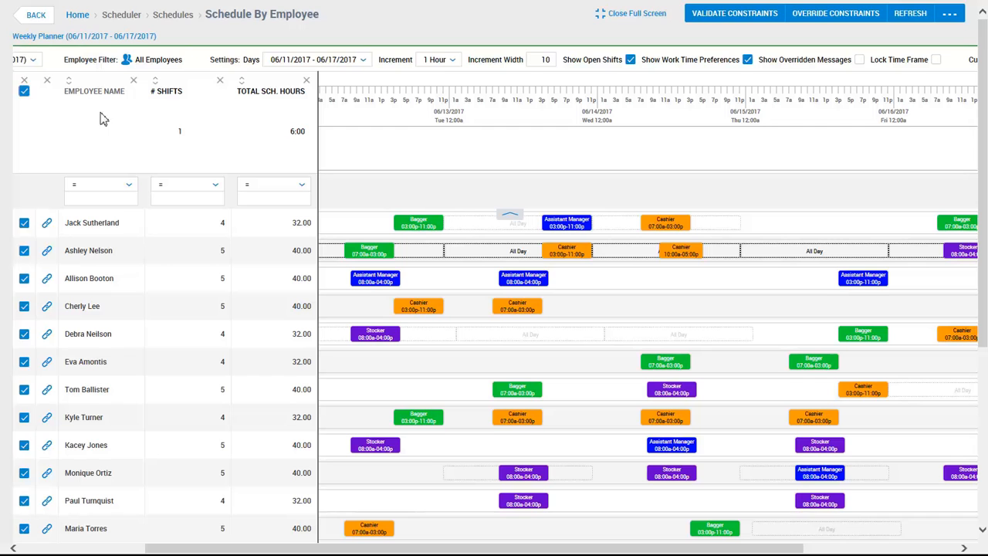
pyautogui.click(952, 23)
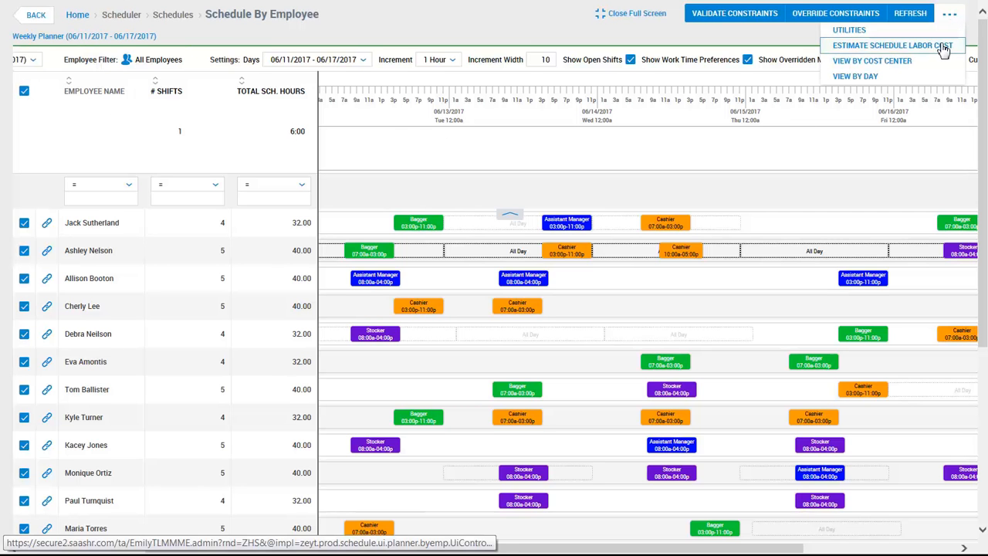
pyautogui.click(943, 46)
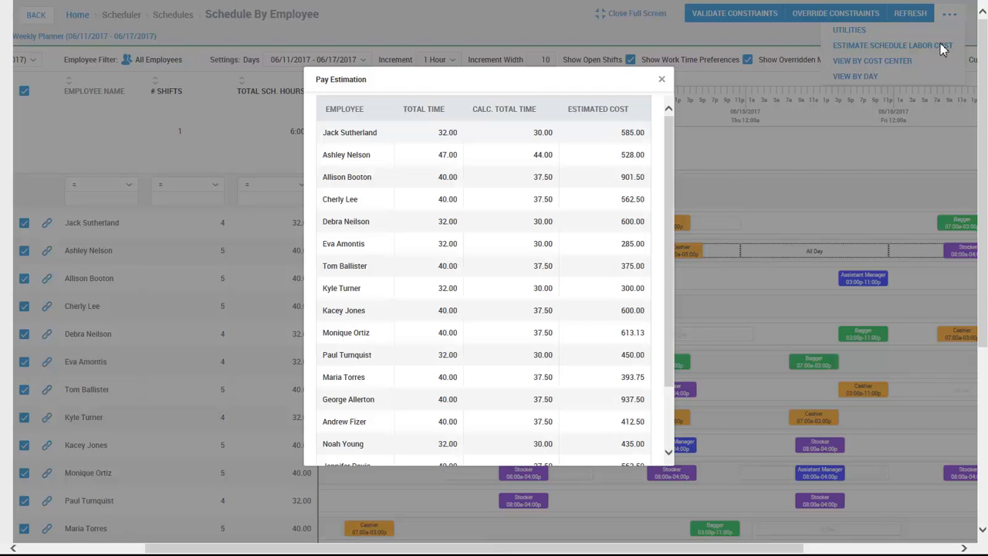
pyautogui.click(662, 80)
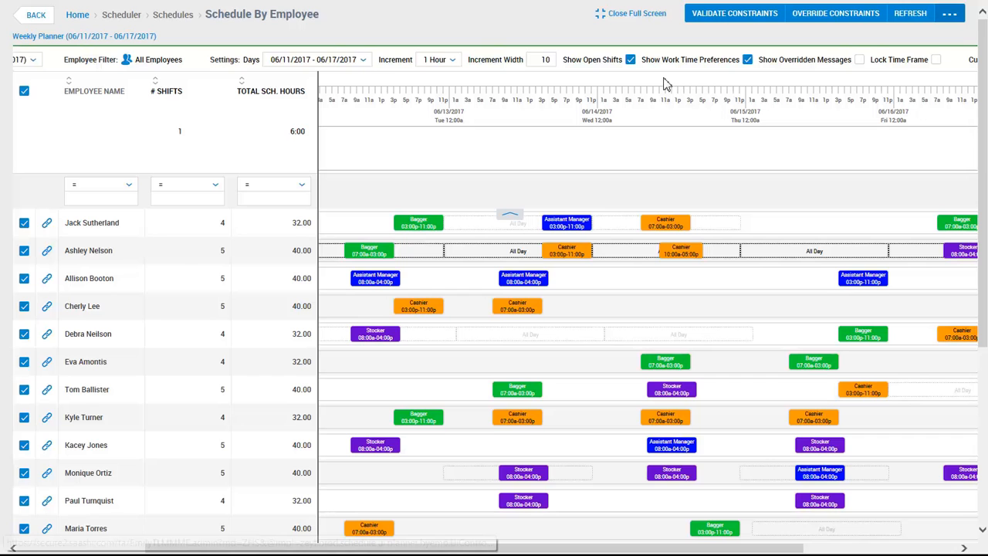
# - Post the 06/11/2017–06/17/2017 Weekly Planner schedule via Utilities > Post Schedule, confirming with YES
pyautogui.click(950, 15)
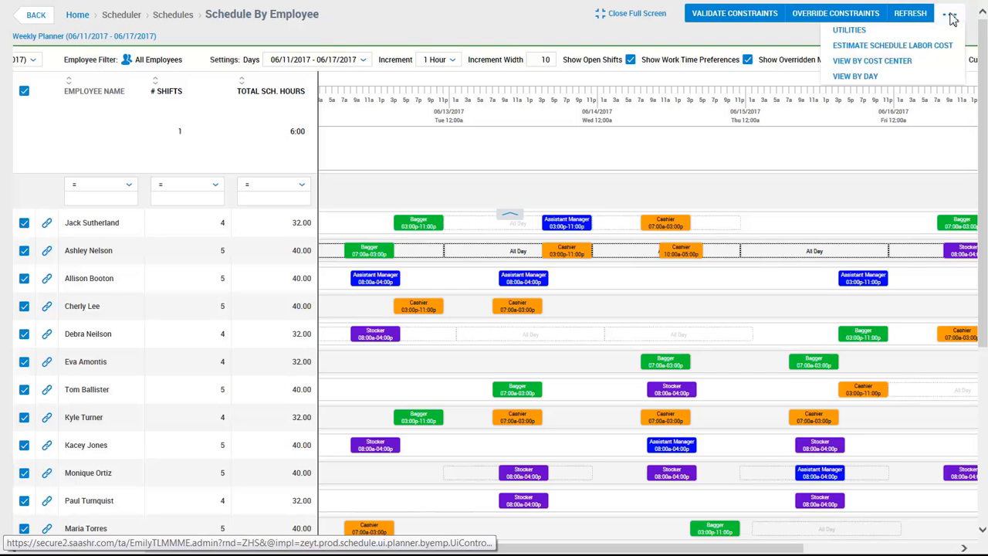
pyautogui.click(925, 32)
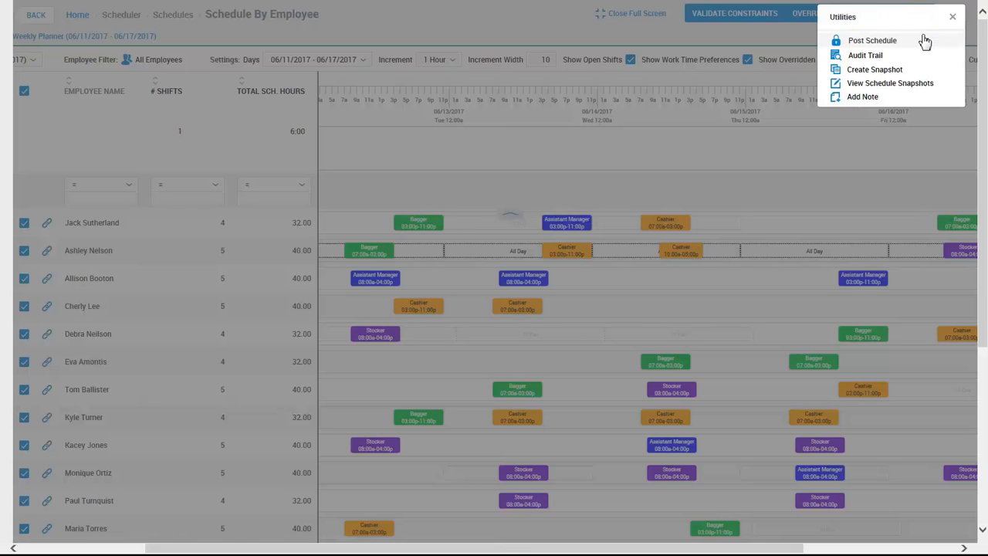
pyautogui.click(925, 41)
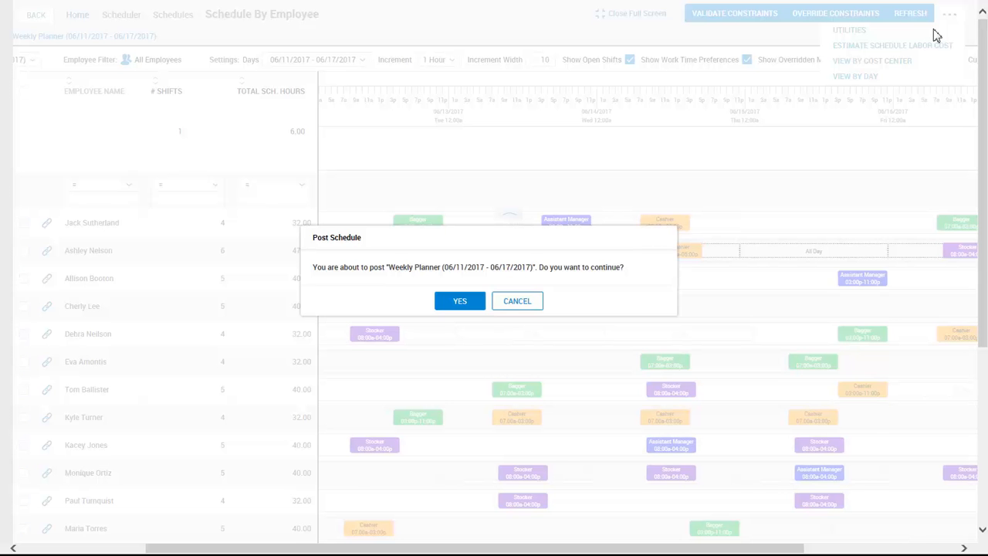
pyautogui.click(468, 299)
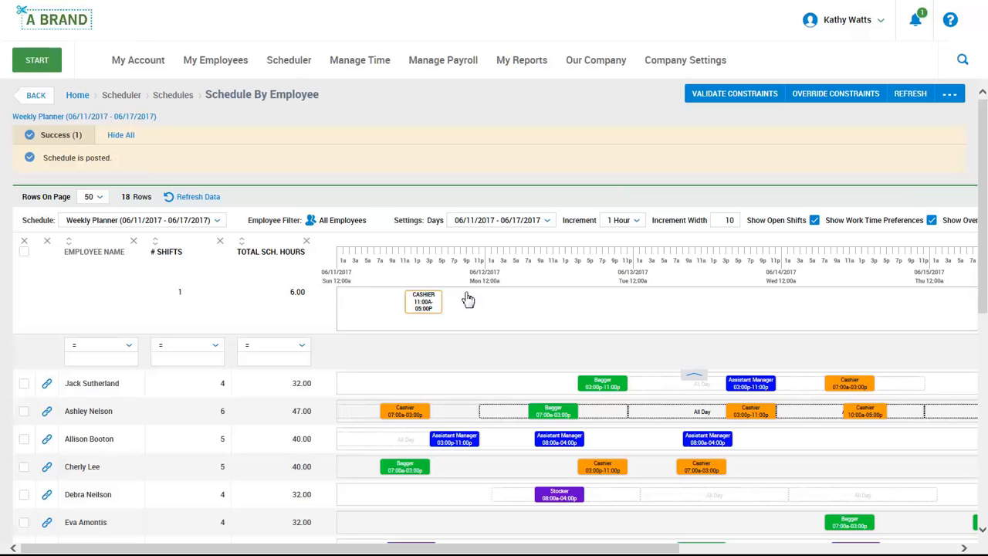
# - Log out of the administrator account from the user menu
pyautogui.click(830, 31)
pyautogui.click(819, 52)
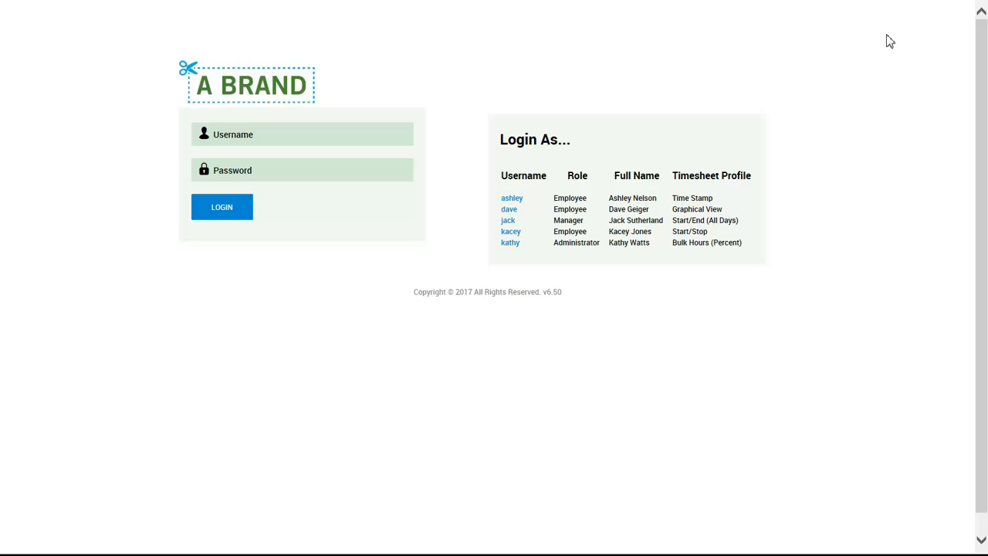
# - Log in with the employee demo account and its password, then open My Account > My Schedule
pyautogui.click(521, 202)
pyautogui.click(342, 174)
pyautogui.write('demo')
pyautogui.press('Return')
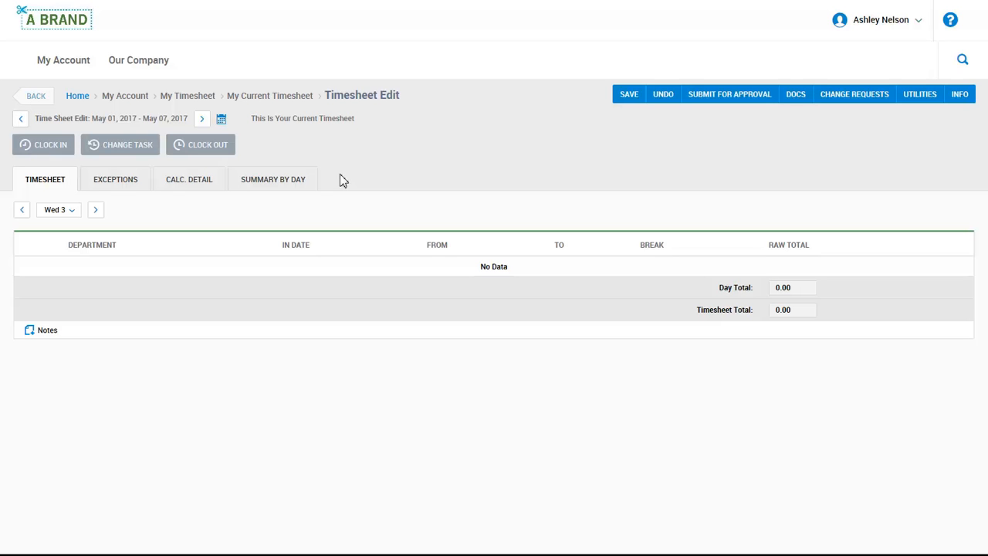
pyautogui.click(71, 61)
pyautogui.click(67, 152)
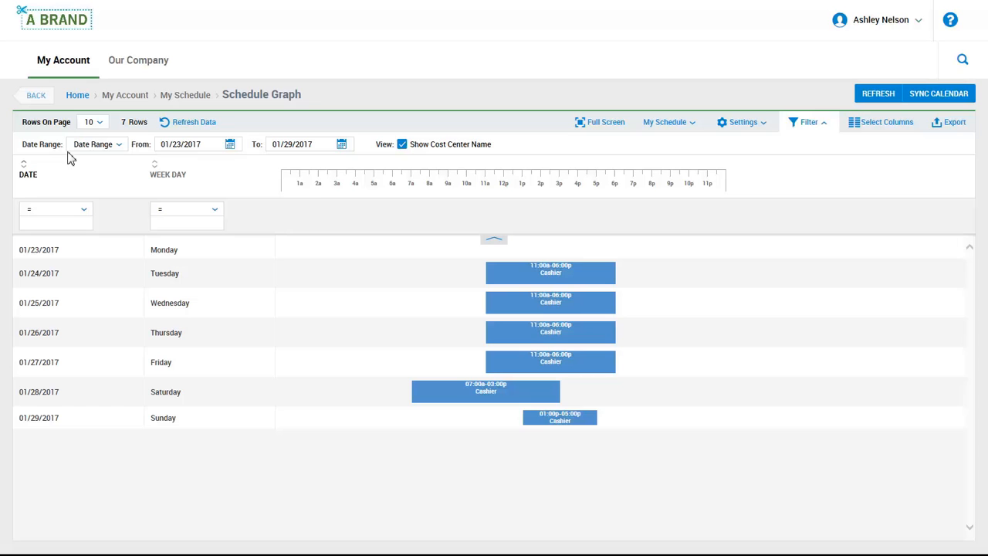